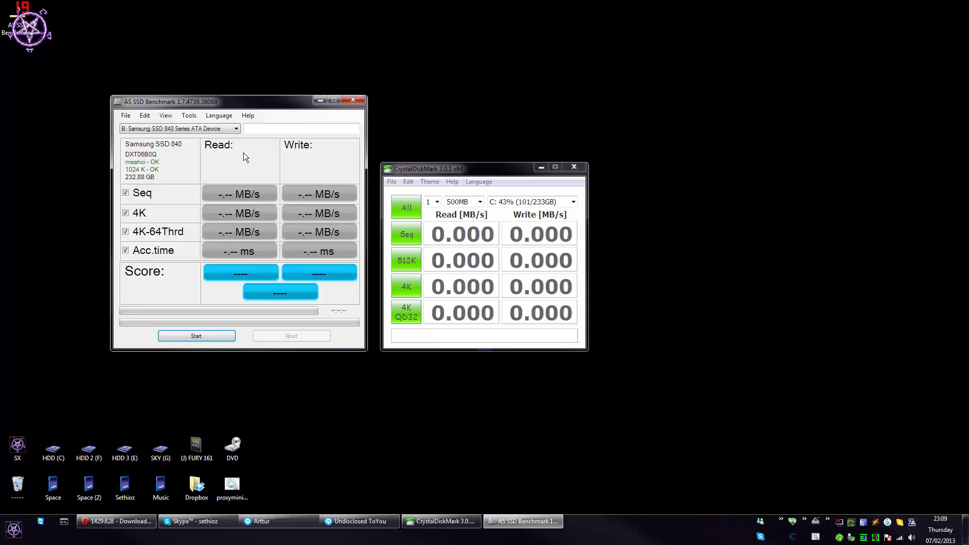
# Step: Disable Acc.time, 4K-64Thrd and 4K, then run the sequential test on the Samsung SSD 840
pyautogui.moveTo(174, 102); pyautogui.dragTo(179, 162)
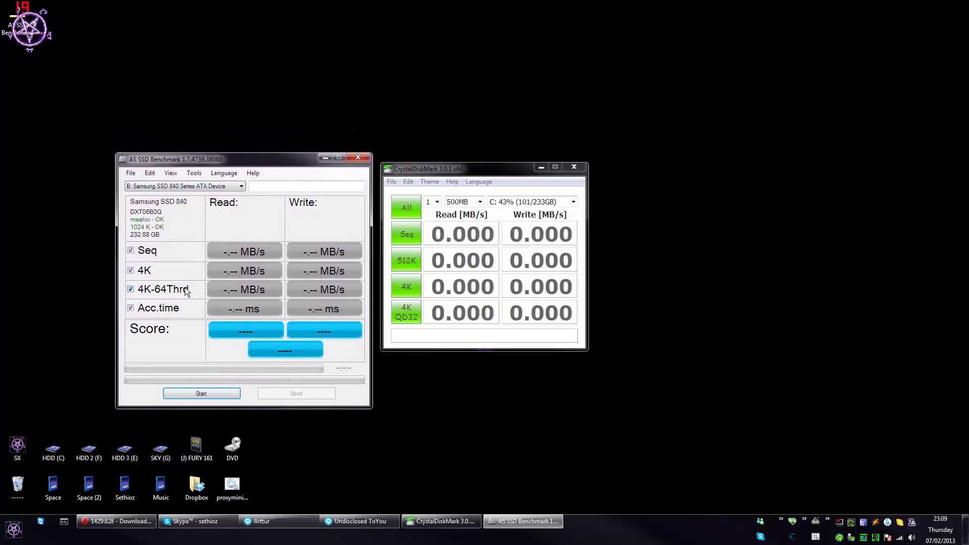
pyautogui.click(130, 308)
pyautogui.click(131, 289)
pyautogui.click(130, 271)
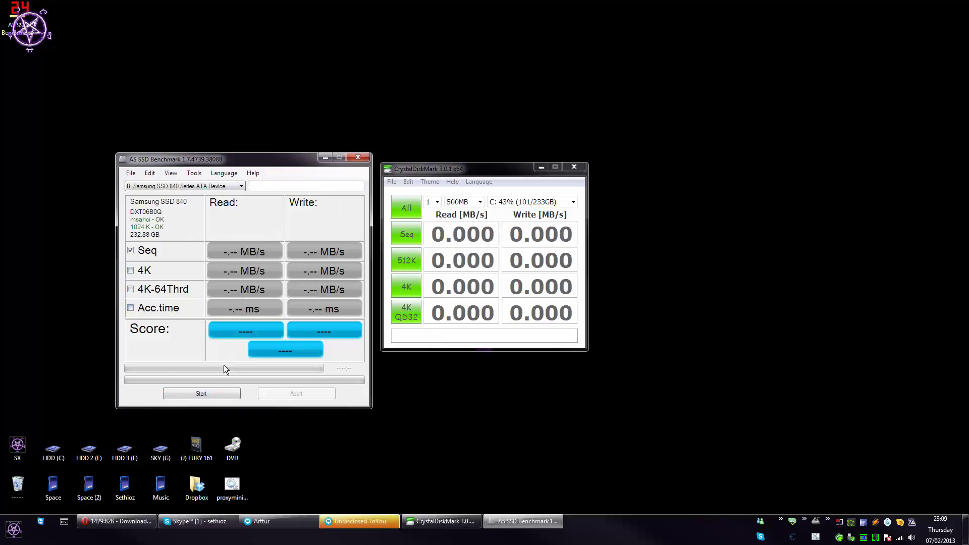
pyautogui.click(194, 457)
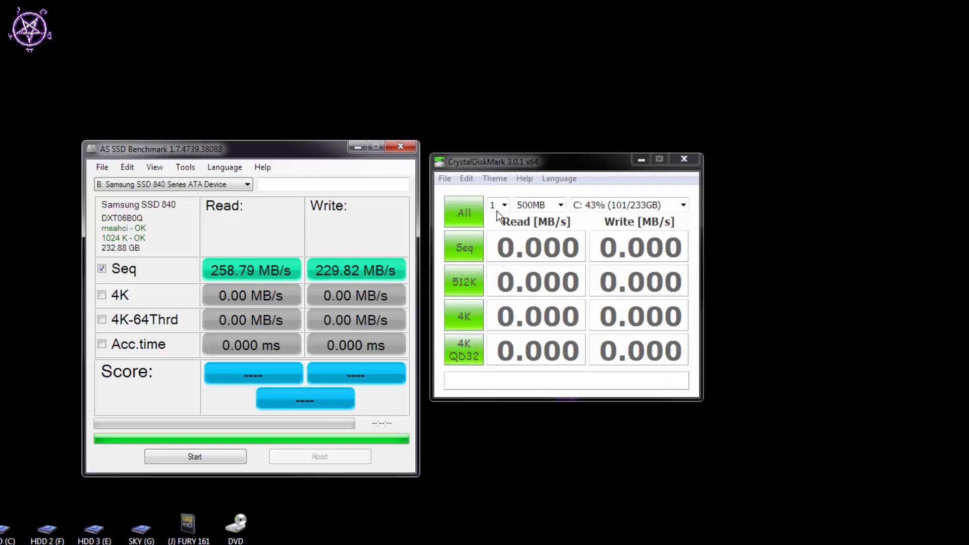
# Step: Select drive B: and run the Seq test, moving the AS SSD window aside
pyautogui.click(625, 206)
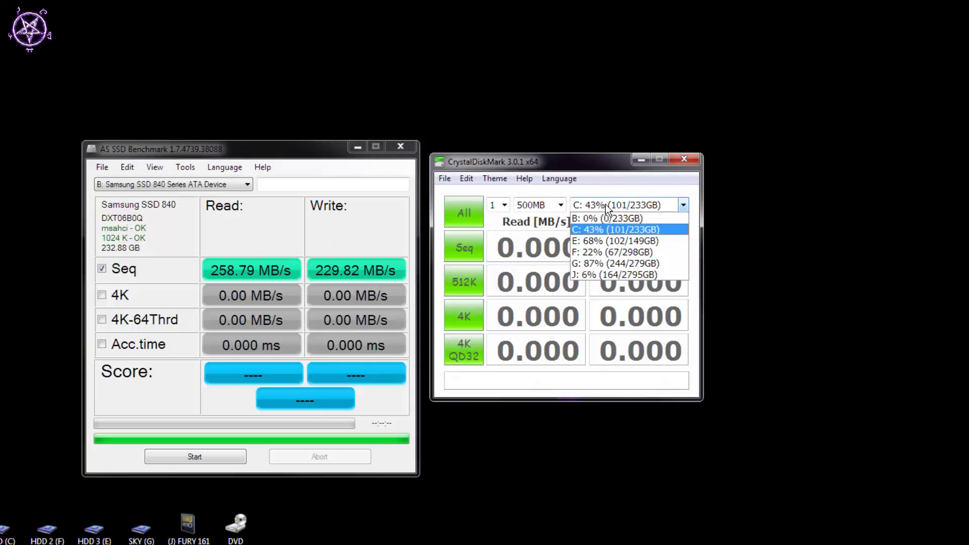
pyautogui.click(597, 218)
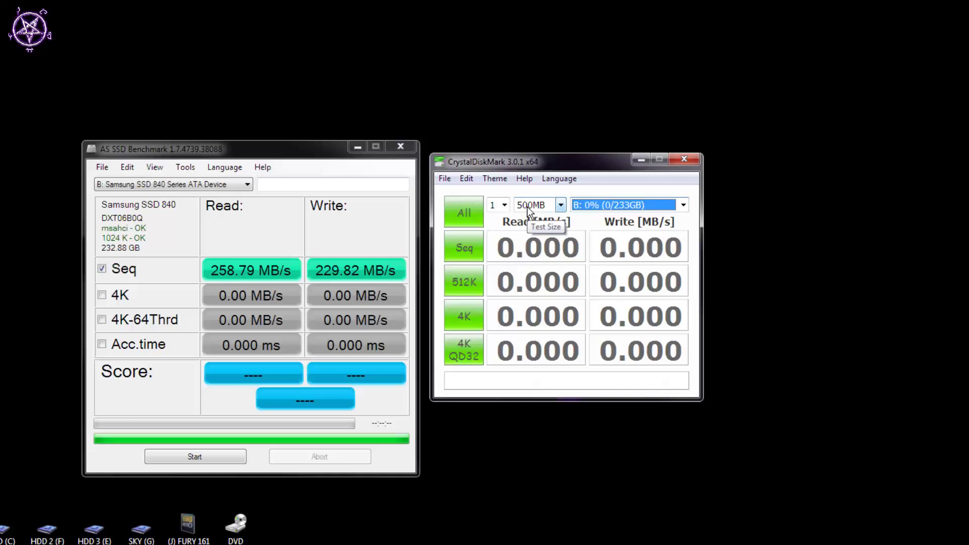
pyautogui.click(474, 262)
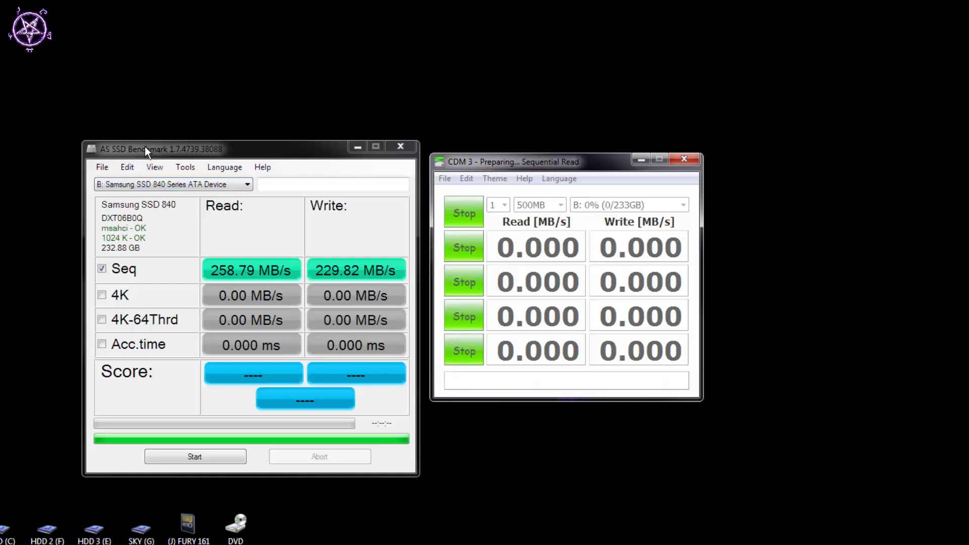
pyautogui.moveTo(156, 142); pyautogui.dragTo(151, 94)
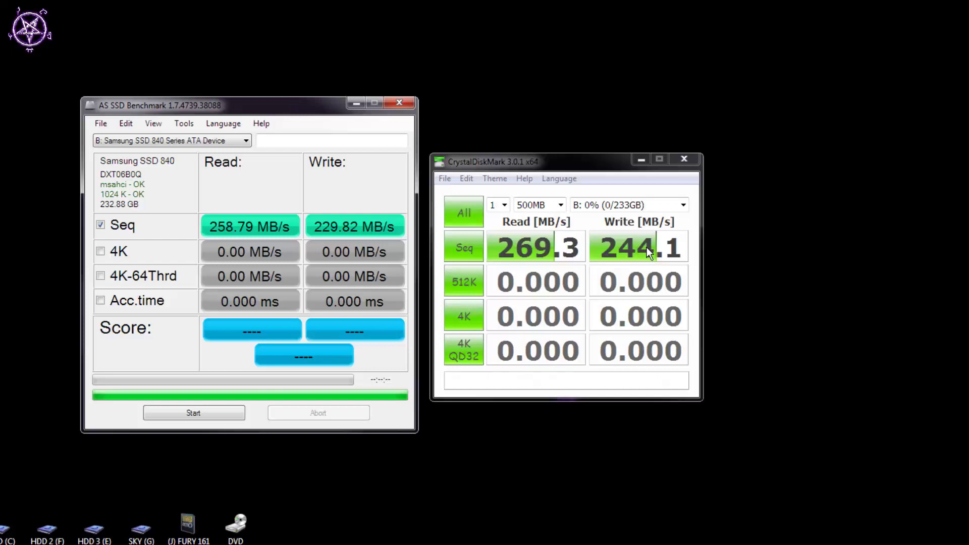
# Step: Switch CrystalDiskMark to drive J: and run the Seq test
pyautogui.click(593, 205)
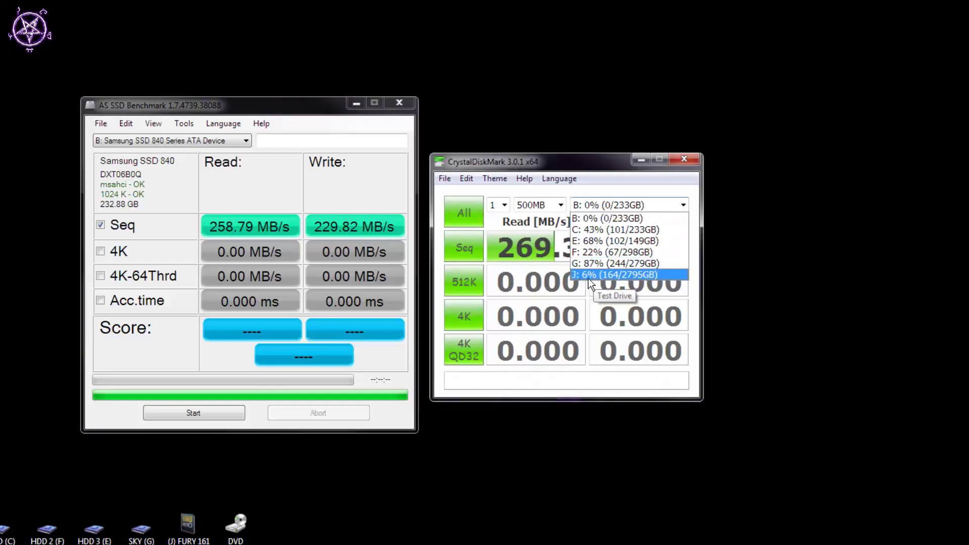
pyautogui.click(603, 273)
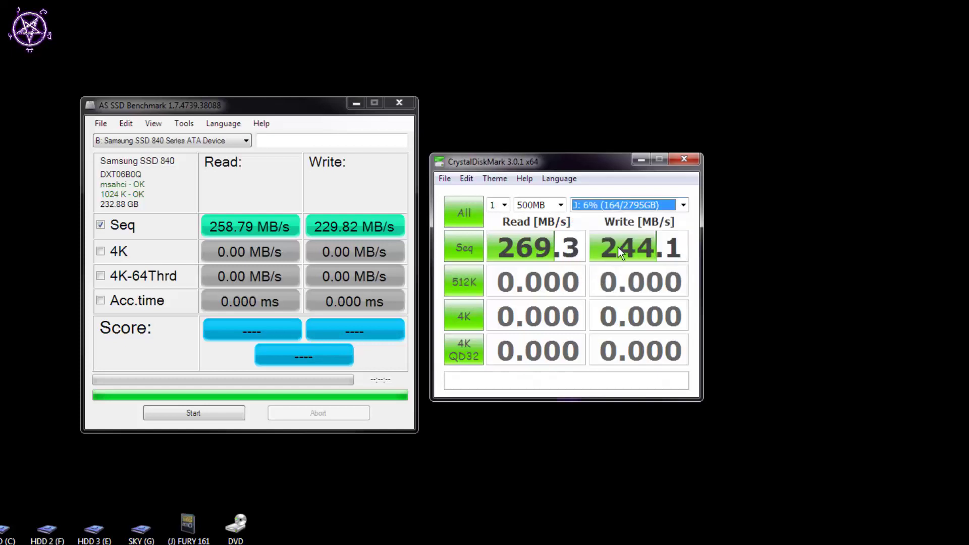
pyautogui.click(461, 250)
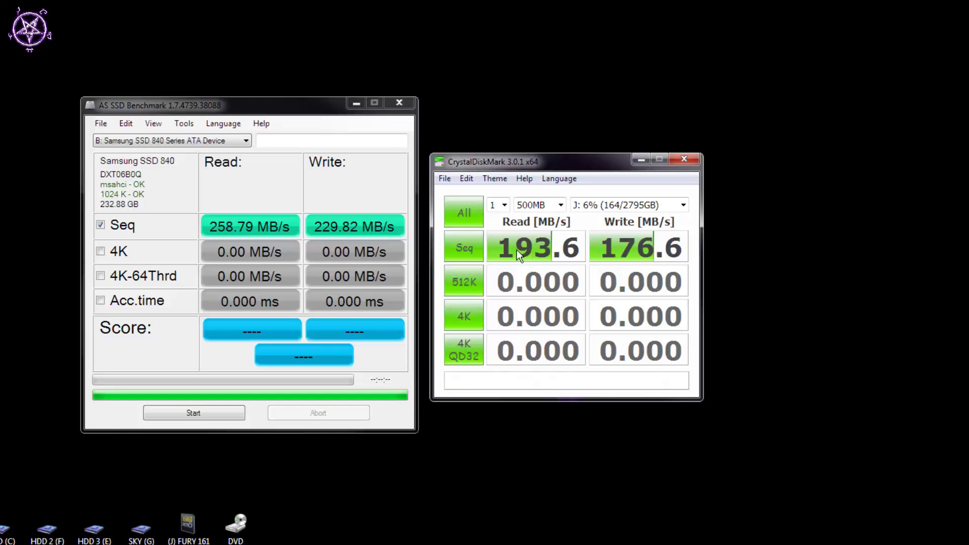
# Step: Select J: Seagate Expansion Desk USB Device in AS SSD Benchmark and start the test
pyautogui.click(168, 142)
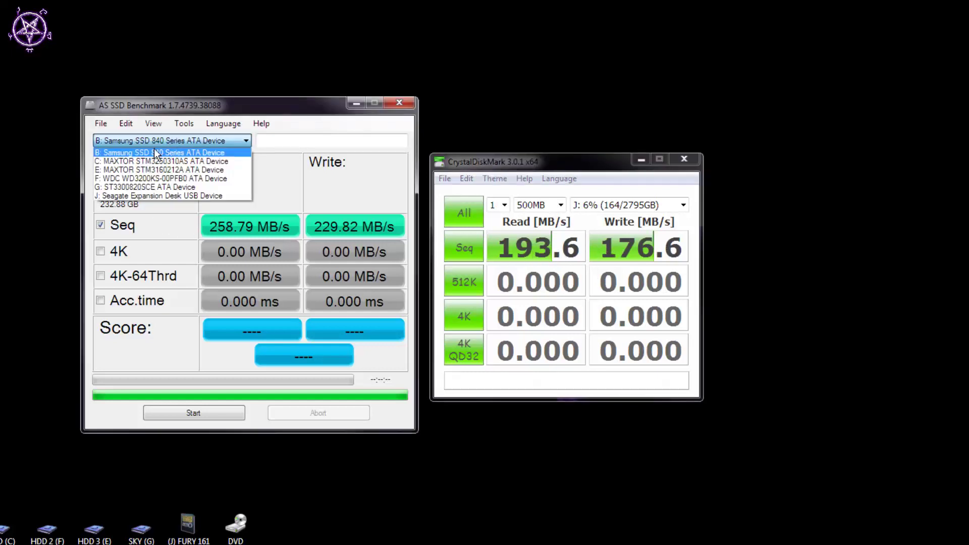
pyautogui.click(120, 195)
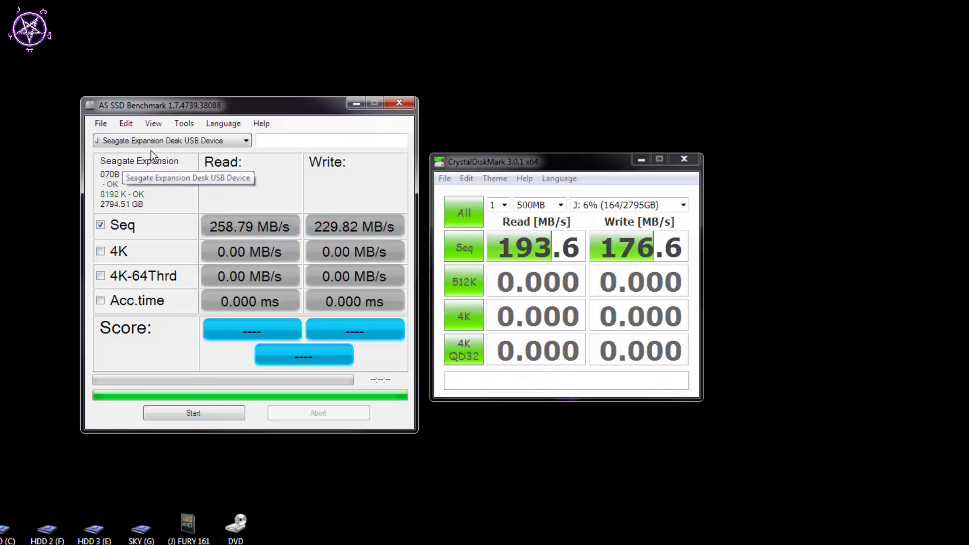
pyautogui.click(194, 413)
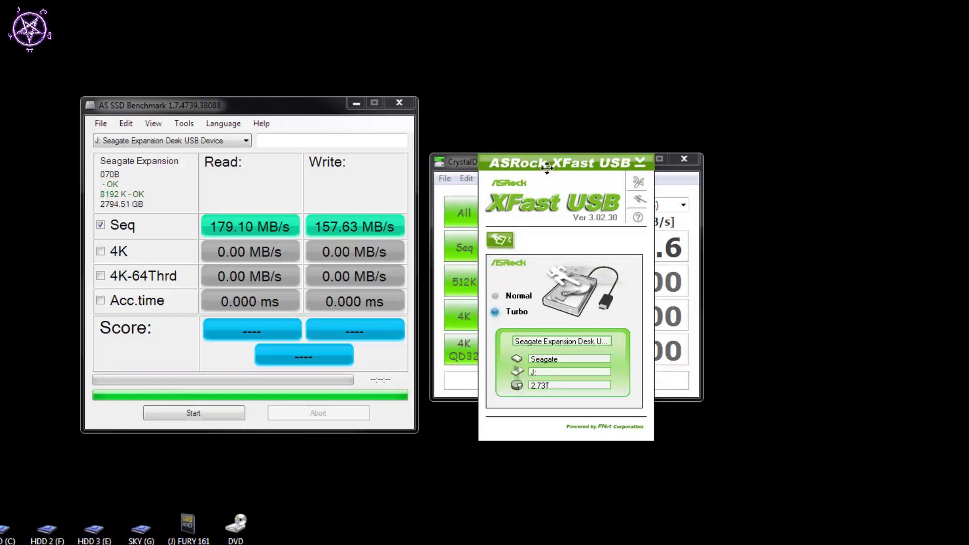
# Step: Close the XFast USB utility and AS SSD Benchmark, then rerun Seq on drive J:
pyautogui.moveTo(547, 168); pyautogui.dragTo(779, 171)
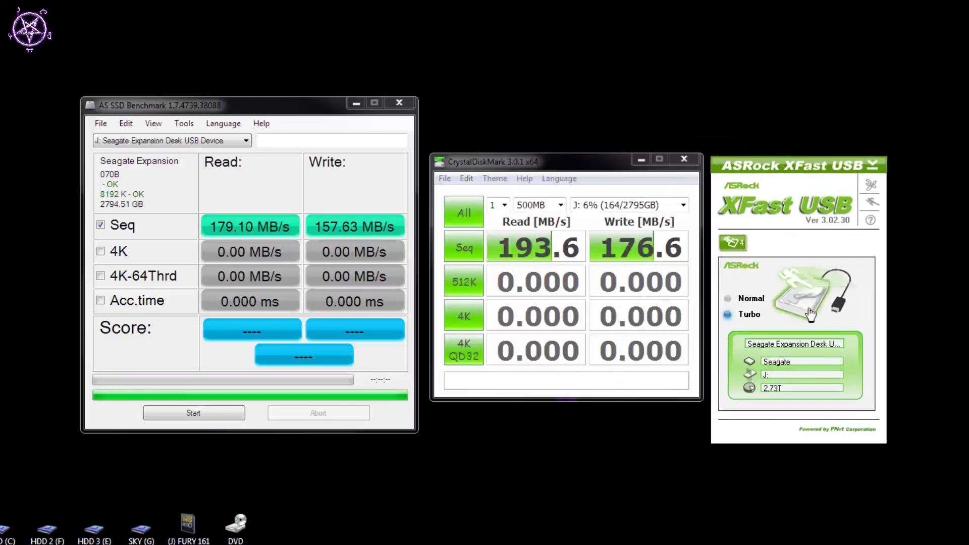
pyautogui.click(873, 165)
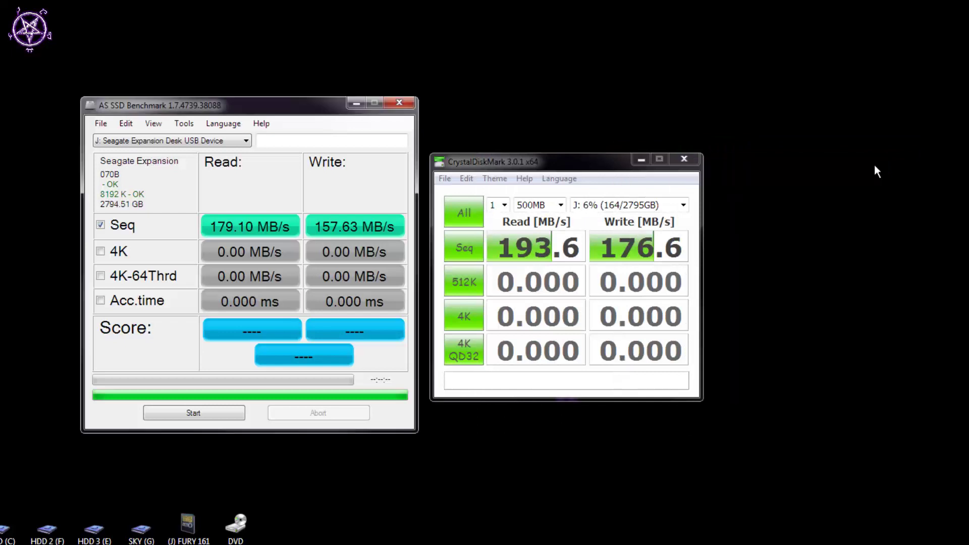
pyautogui.click(390, 103)
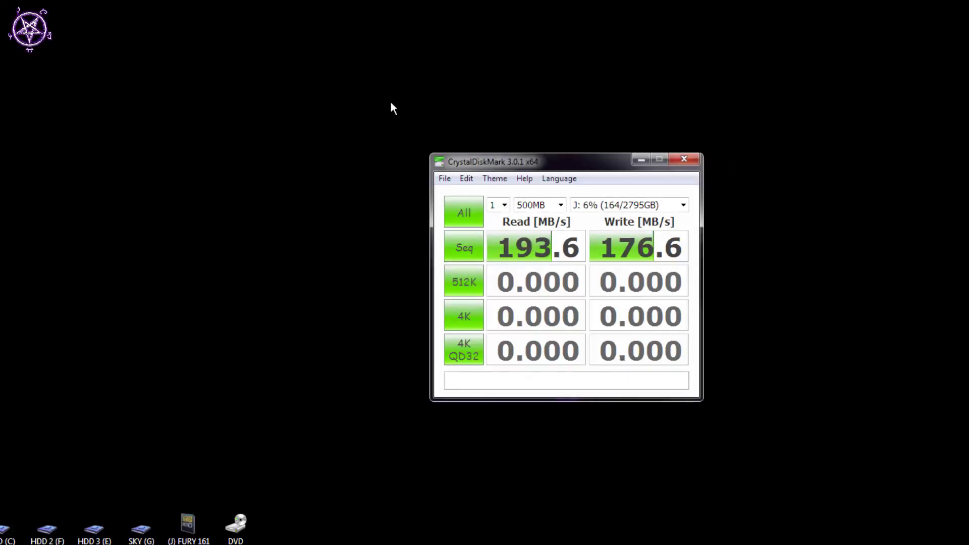
pyautogui.click(458, 261)
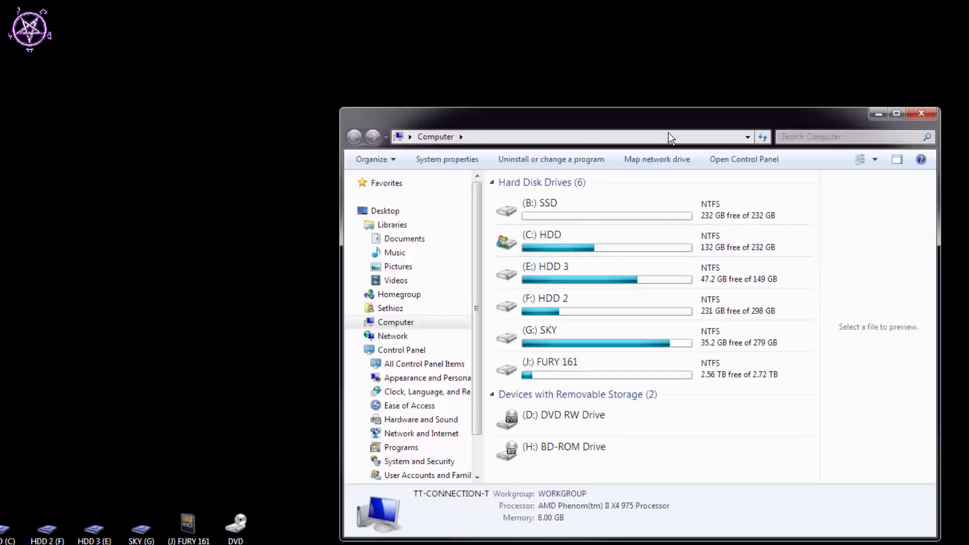
# Step: Open the J: FURY 161 drive and its Fraps folder, then return to the drive root
pyautogui.moveTo(668, 133); pyautogui.dragTo(830, 111)
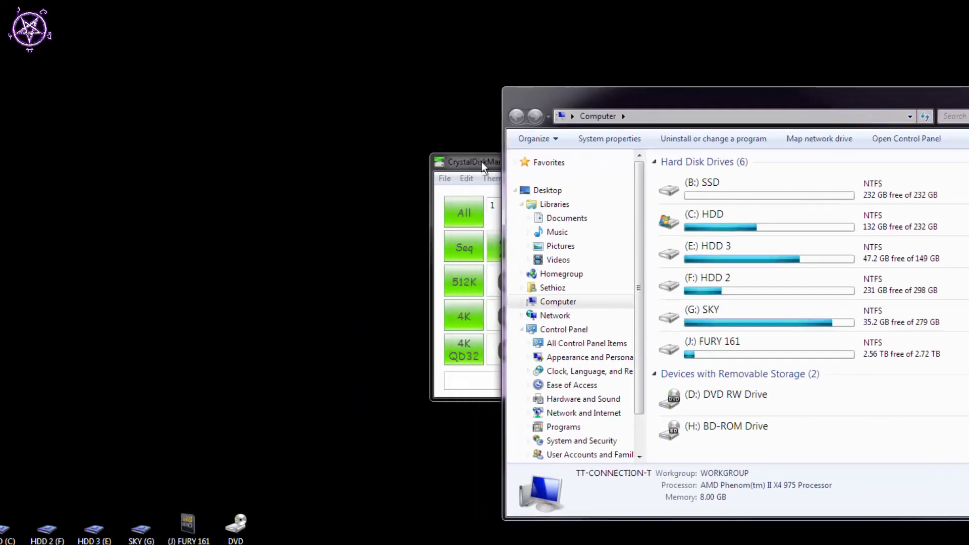
pyautogui.moveTo(482, 161); pyautogui.dragTo(201, 160)
pyautogui.doubleClick(780, 355)
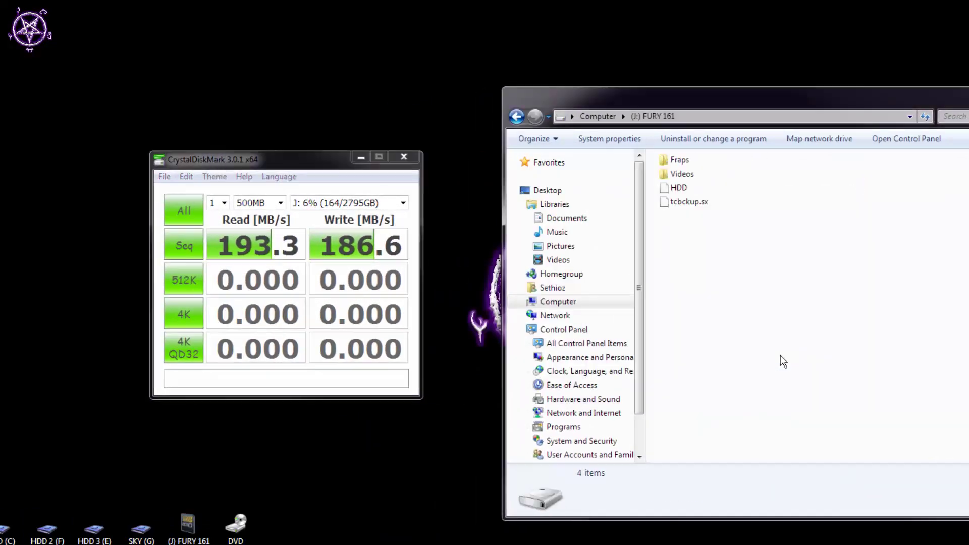
pyautogui.doubleClick(686, 165)
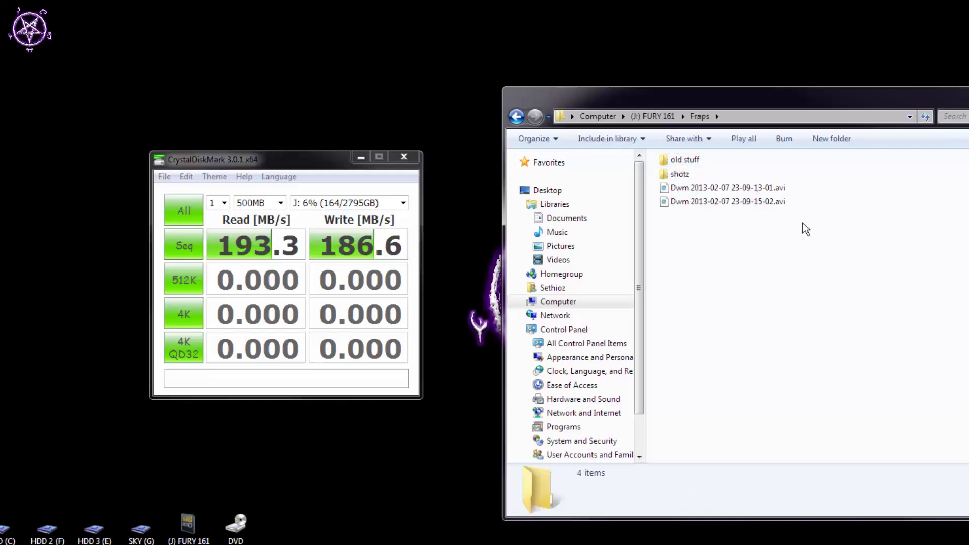
pyautogui.press('BackSpace')
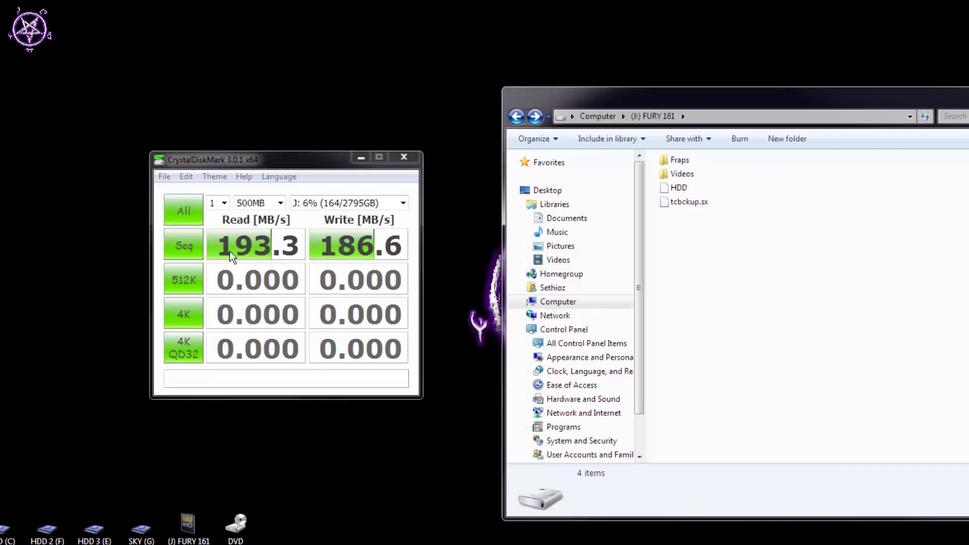
# Step: Rearrange the CrystalDiskMark and Explorer windows on screen
pyautogui.moveTo(328, 165)
pyautogui.mouseDown()
pyautogui.moveTo(358, 196)
pyautogui.moveTo(360, 218)
pyautogui.mouseUp()
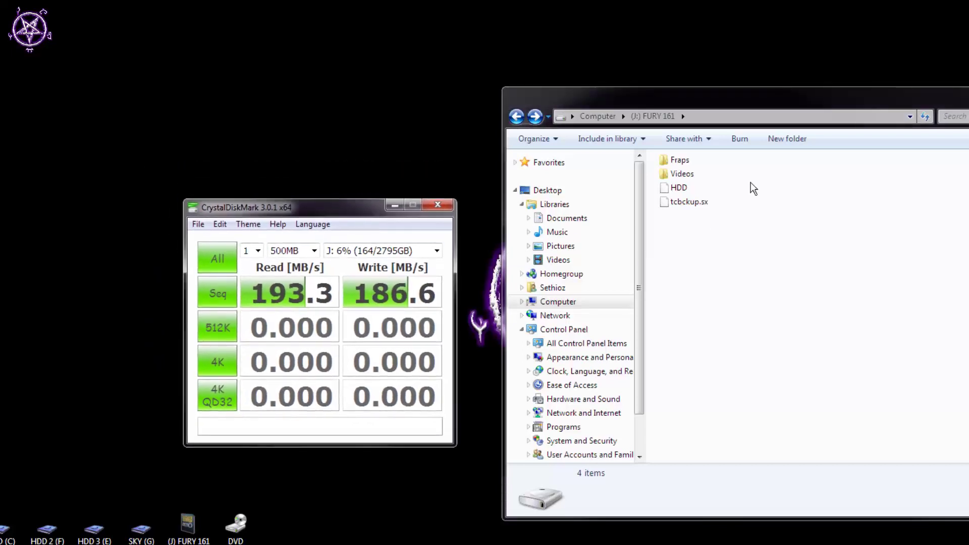
pyautogui.moveTo(787, 91); pyautogui.dragTo(791, 106)
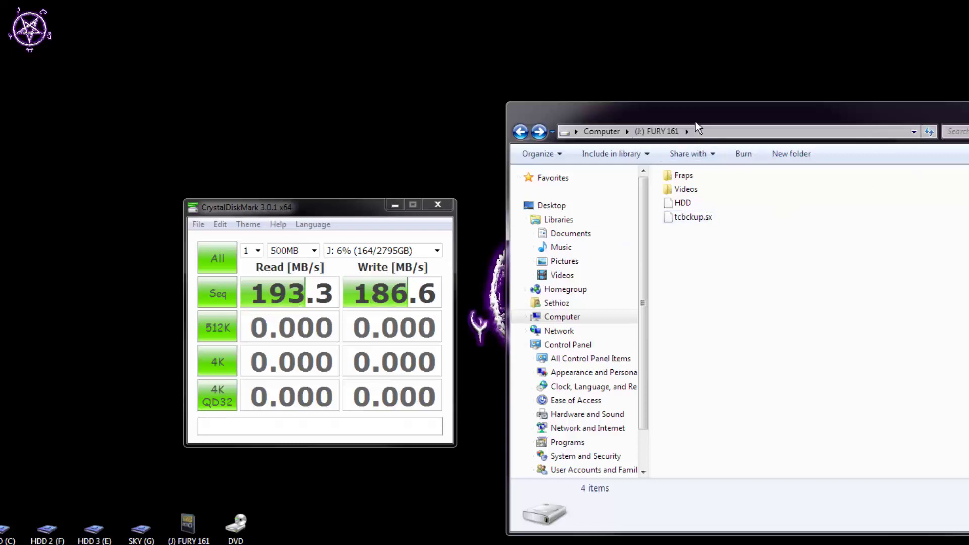
pyautogui.moveTo(695, 126)
pyautogui.mouseDown()
pyautogui.moveTo(702, 22)
pyautogui.moveTo(748, 85)
pyautogui.moveTo(756, 133)
pyautogui.mouseUp()
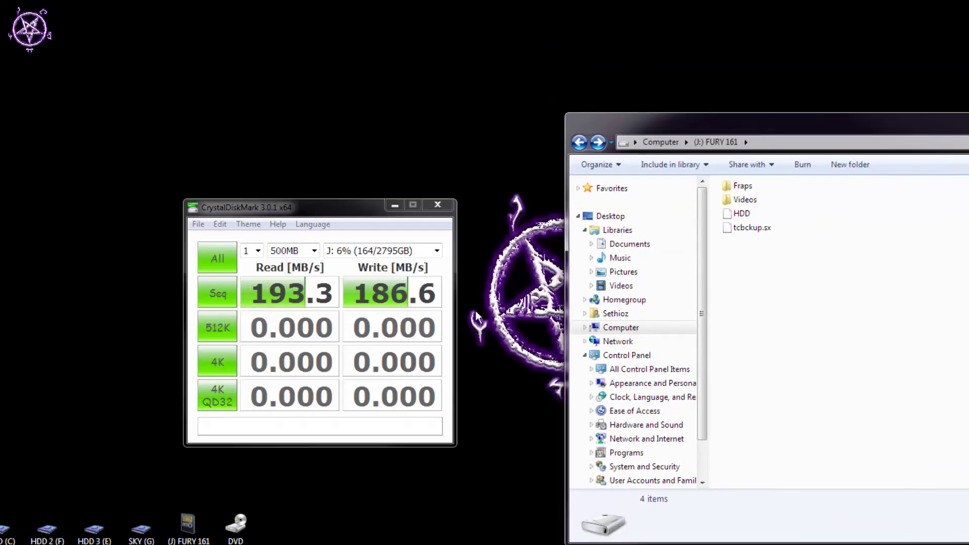
pyautogui.moveTo(365, 209)
pyautogui.mouseDown()
pyautogui.moveTo(447, 148)
pyautogui.moveTo(451, 120)
pyautogui.mouseUp()
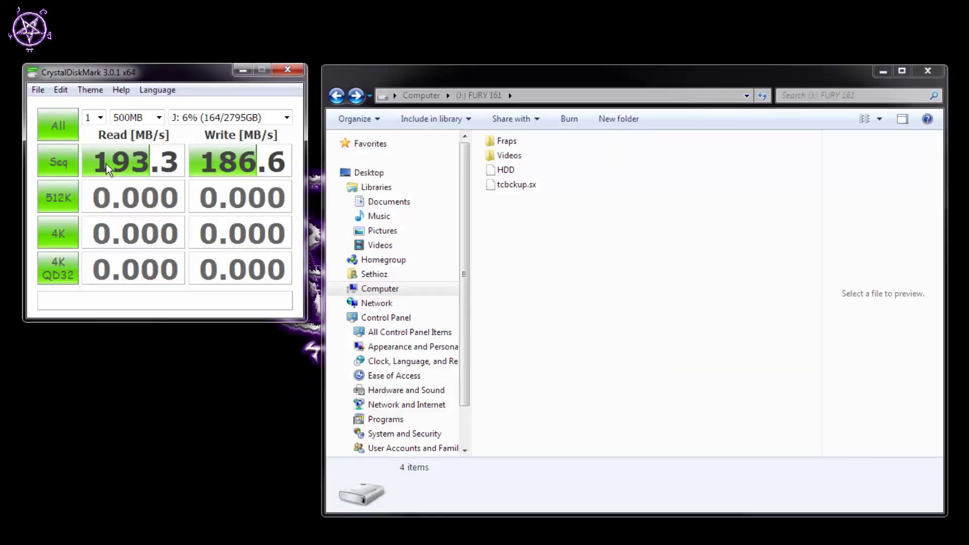
# Step: Go up to Computer, check the empty B: SSD, and return to the drive list
pyautogui.click(435, 98)
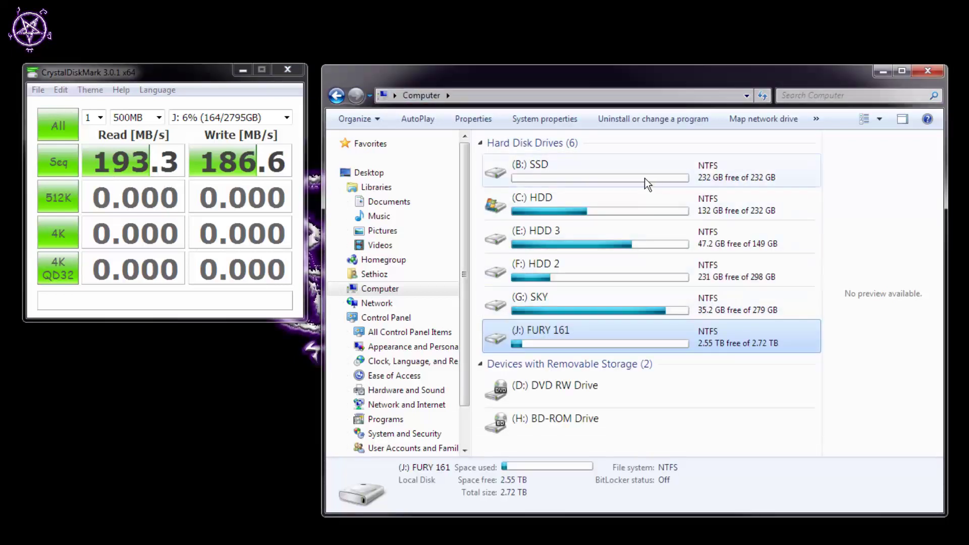
pyautogui.doubleClick(598, 171)
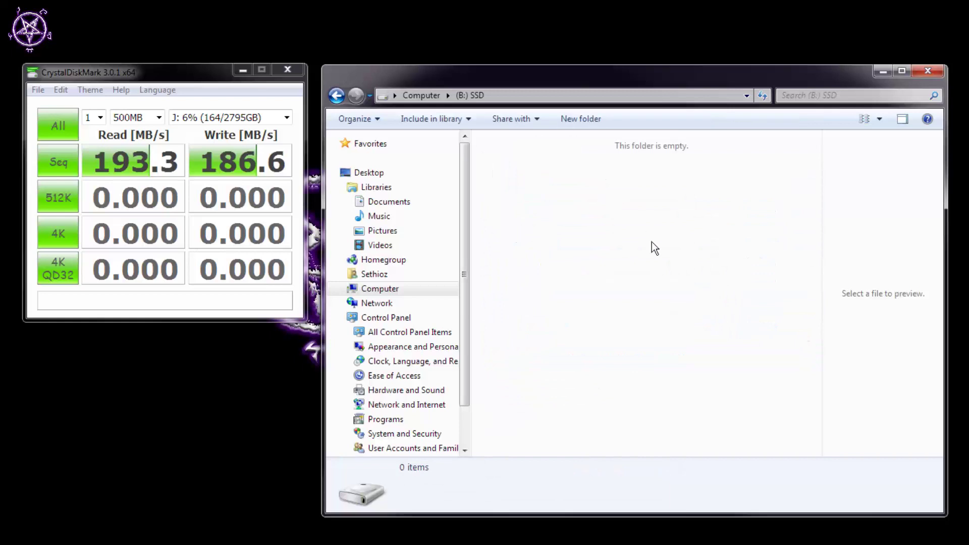
pyautogui.press('BackSpace')
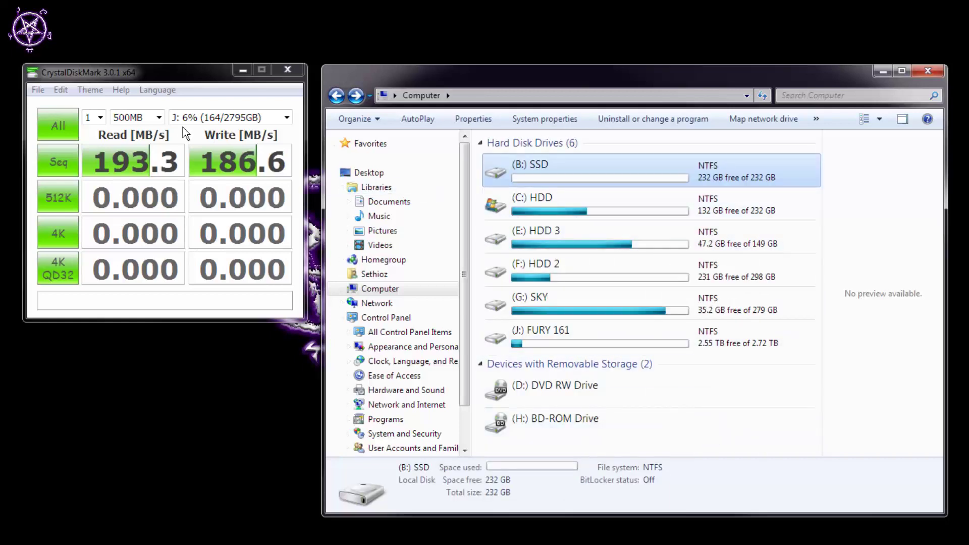
pyautogui.click(201, 121)
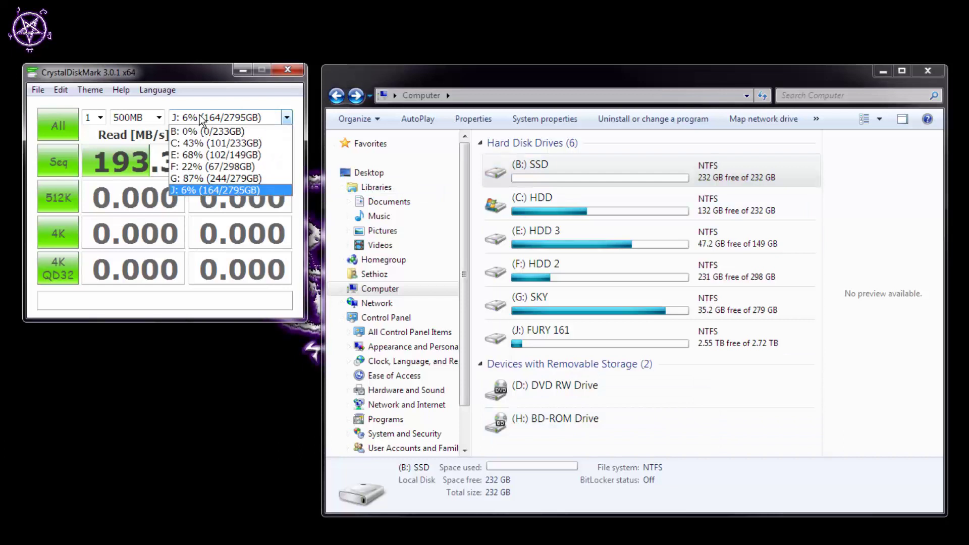
pyautogui.moveTo(178, 68)
pyautogui.mouseDown()
pyautogui.moveTo(170, 83)
pyautogui.moveTo(175, 67)
pyautogui.moveTo(196, 68)
pyautogui.mouseUp()
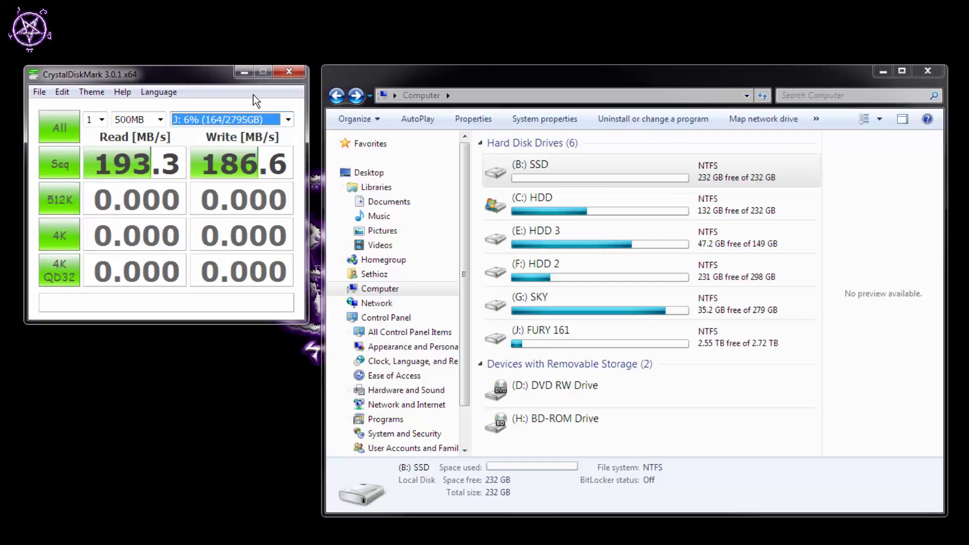
pyautogui.moveTo(193, 67); pyautogui.dragTo(152, 70)
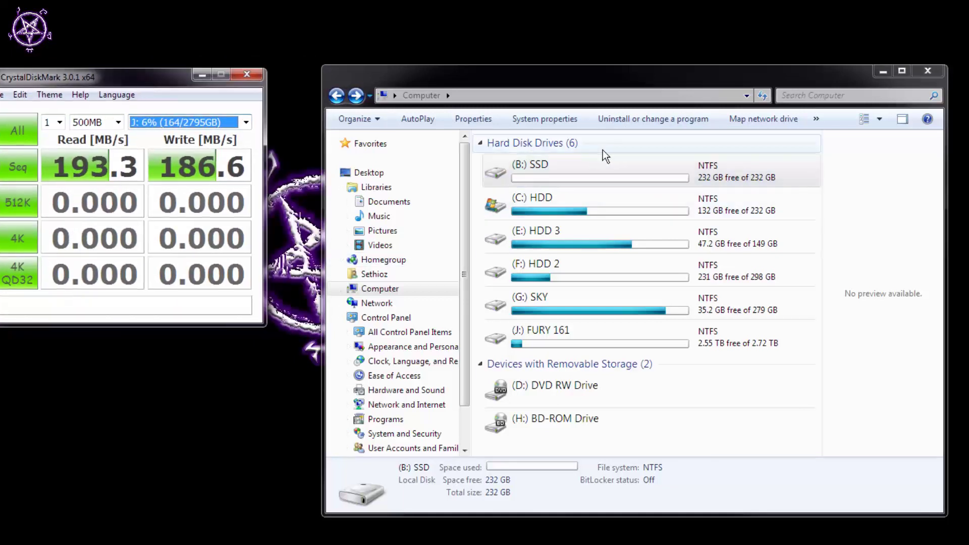
pyautogui.rightClick(576, 175)
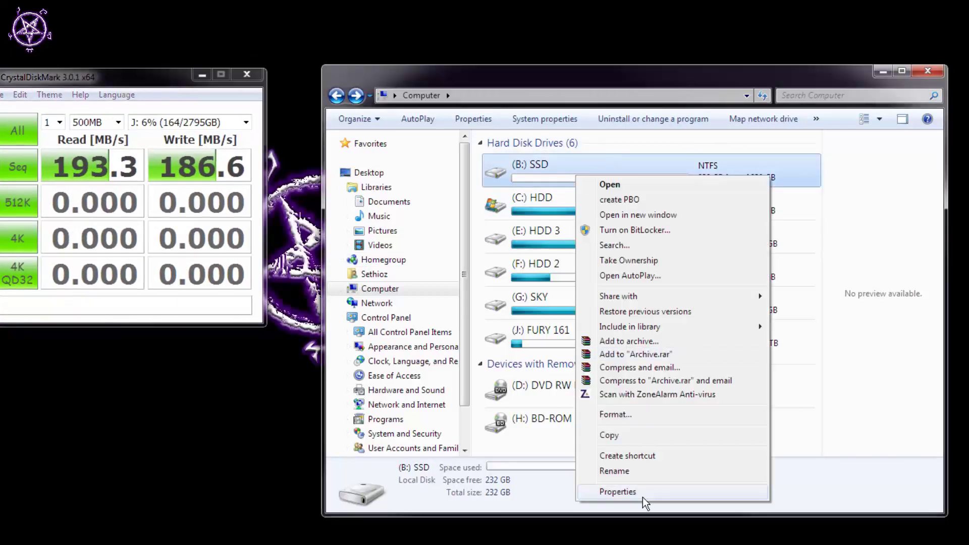
pyautogui.click(643, 492)
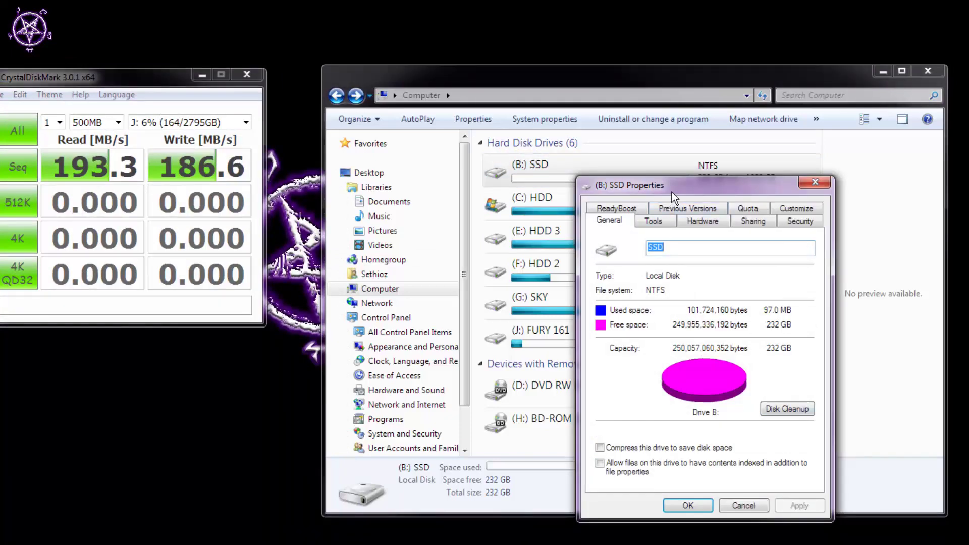
pyautogui.moveTo(671, 192); pyautogui.dragTo(398, 10)
pyautogui.click(342, 26)
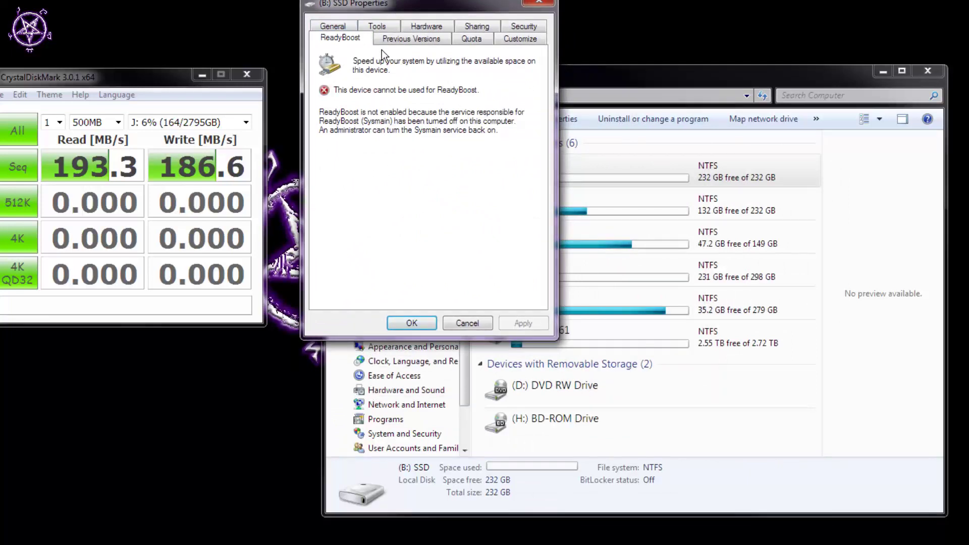
pyautogui.moveTo(407, 6); pyautogui.dragTo(378, 78)
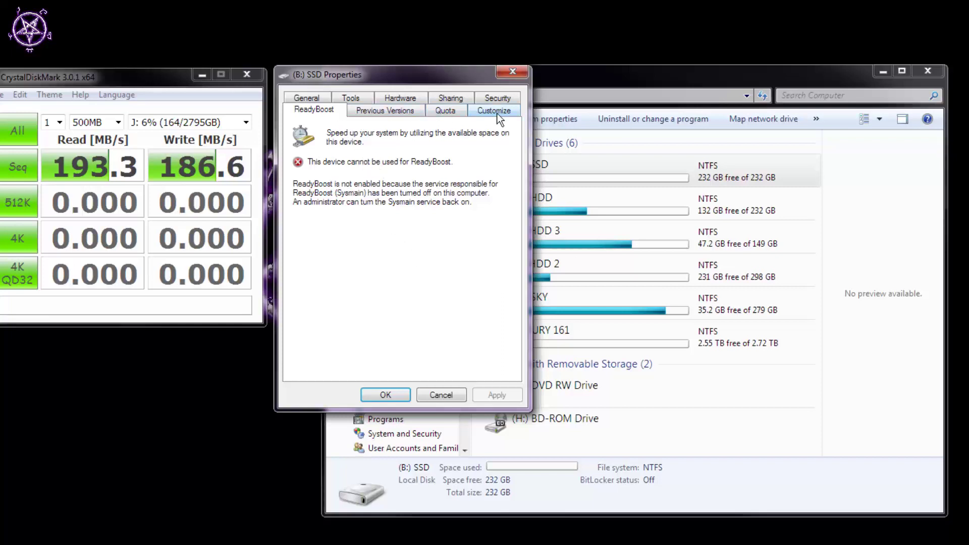
pyautogui.click(307, 99)
pyautogui.click(349, 111)
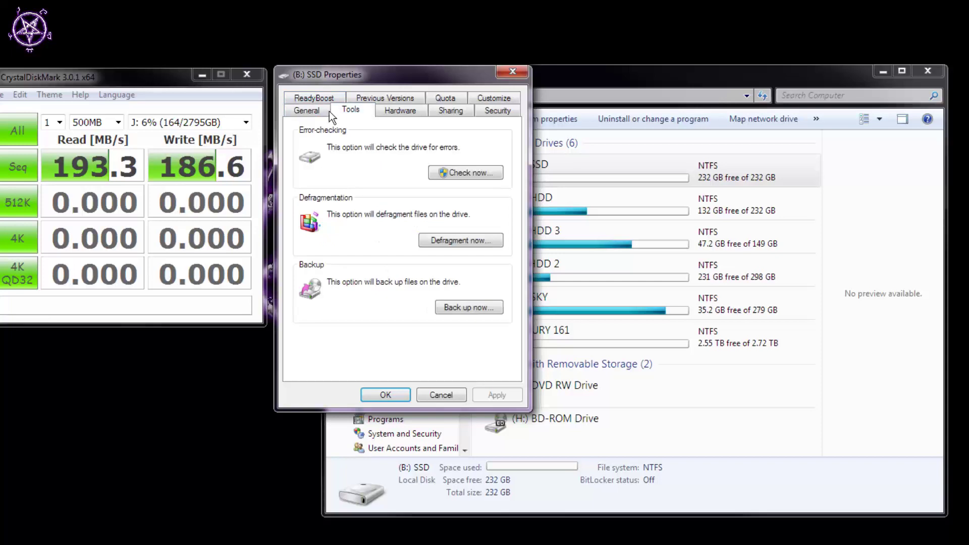
pyautogui.click(307, 100)
pyautogui.click(319, 96)
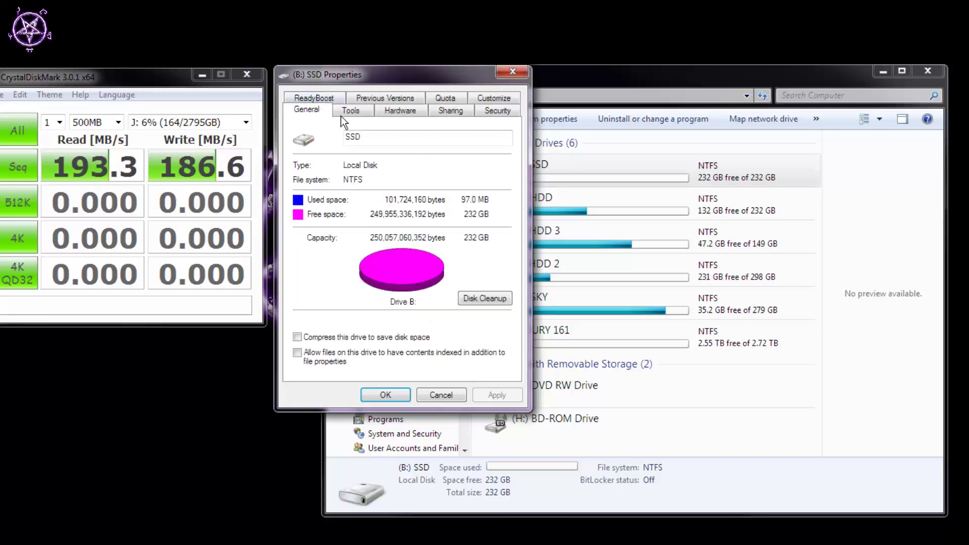
pyautogui.click(439, 398)
pyautogui.moveTo(134, 72); pyautogui.dragTo(184, 80)
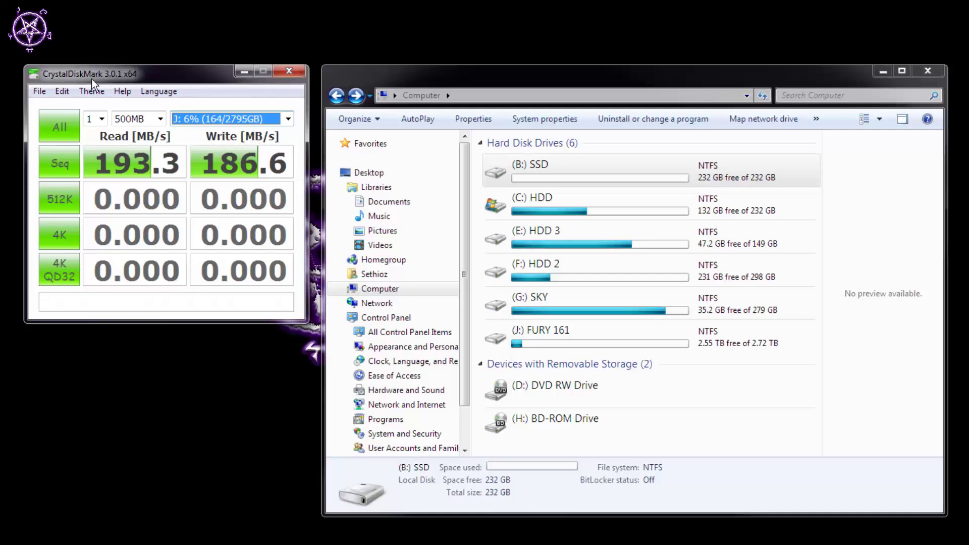
# Step: Select B: 0% (0/233GB) as the test drive and start the Seq test
pyautogui.moveTo(142, 72); pyautogui.dragTo(153, 70)
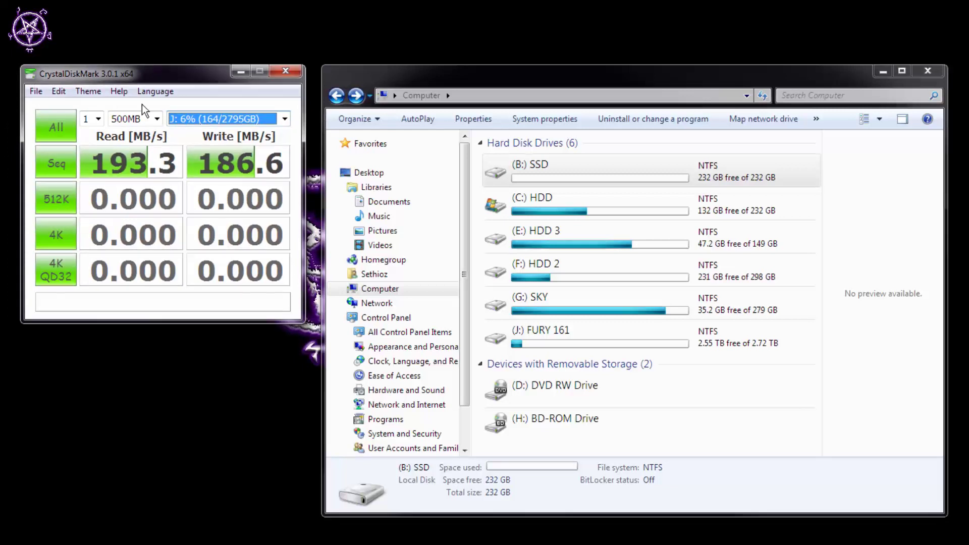
pyautogui.click(179, 120)
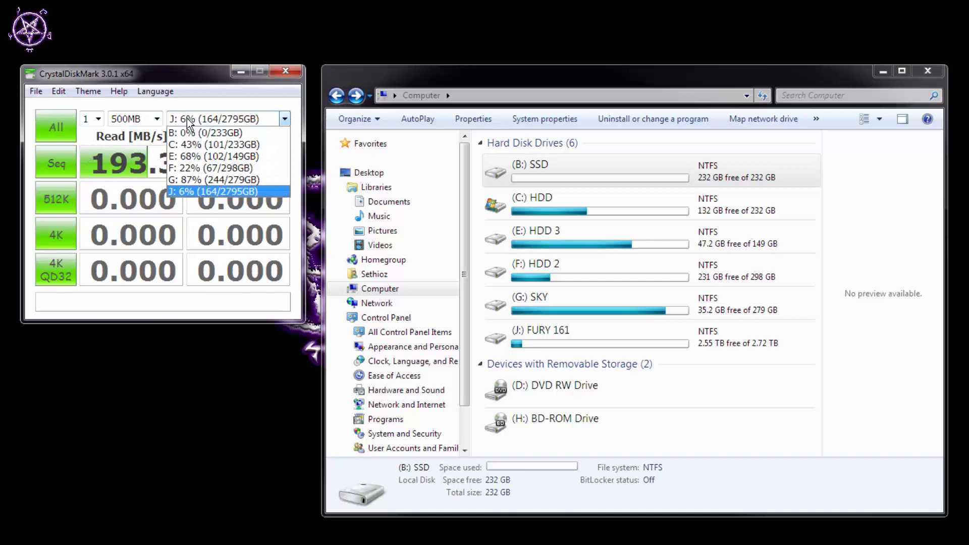
pyautogui.click(188, 118)
pyautogui.click(56, 163)
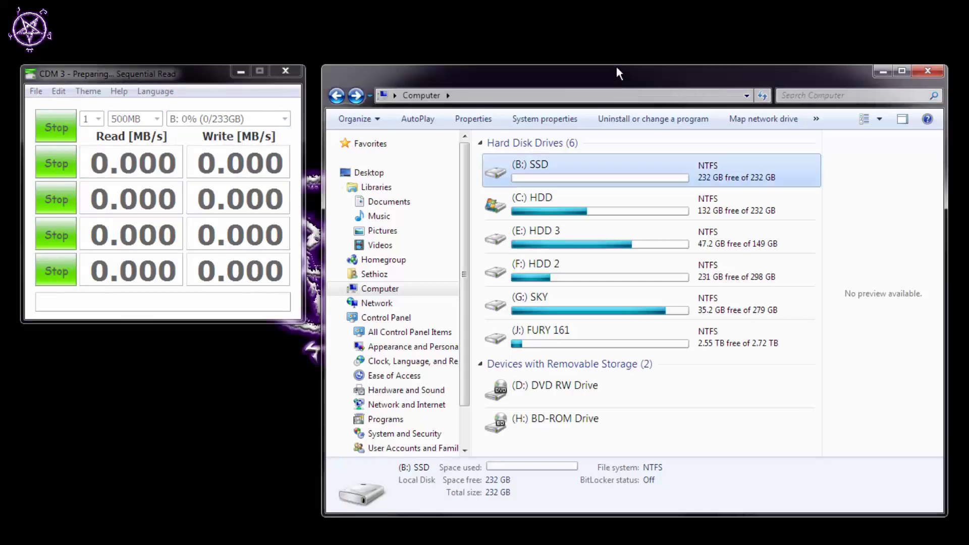
# Step: Move the Explorer and CrystalDiskMark windows while the B: Seq run finishes (269.9/244.6 MB/s)
pyautogui.moveTo(616, 80); pyautogui.dragTo(607, 30)
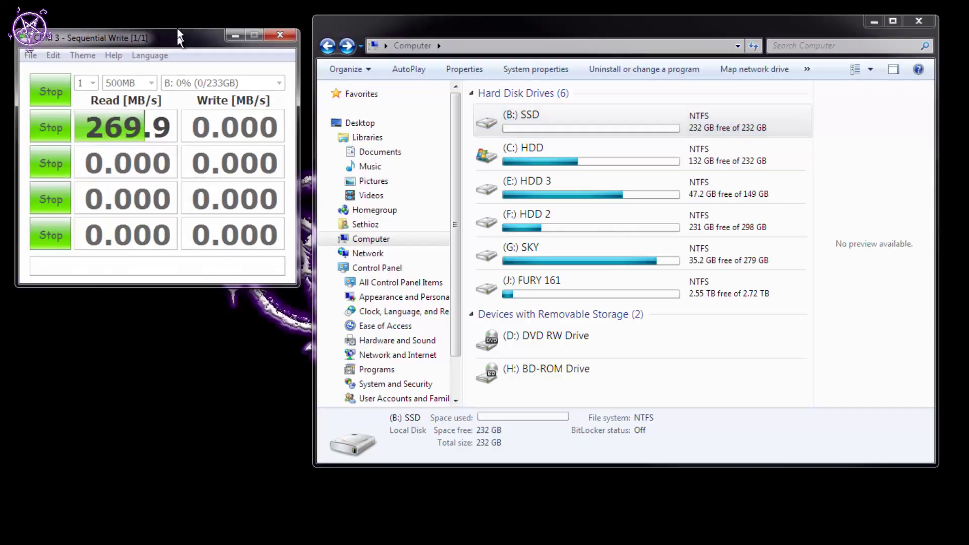
pyautogui.moveTo(182, 71); pyautogui.dragTo(180, 20)
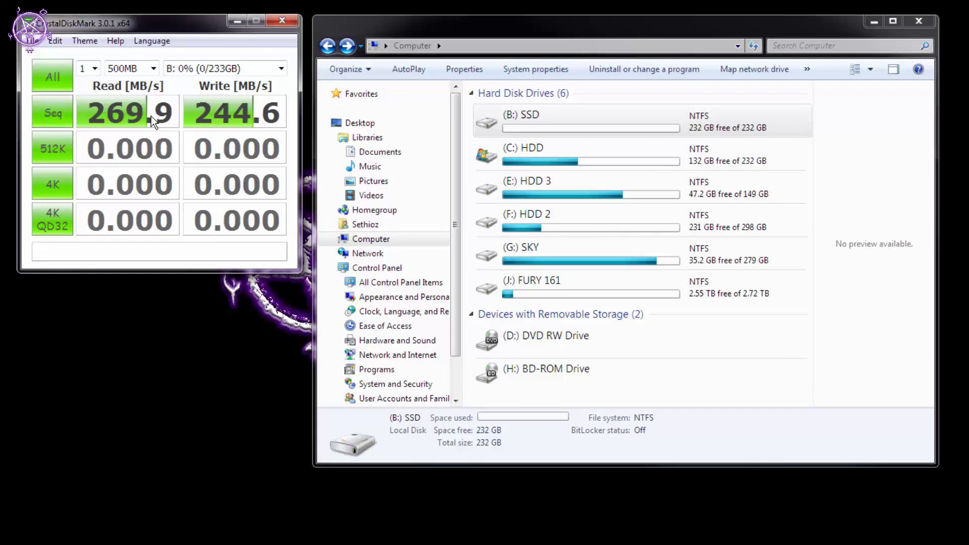
pyautogui.moveTo(179, 31)
pyautogui.mouseDown()
pyautogui.moveTo(164, 166)
pyautogui.moveTo(26, 160)
pyautogui.moveTo(170, 140)
pyautogui.moveTo(172, 4)
pyautogui.moveTo(170, 158)
pyautogui.moveTo(169, 148)
pyautogui.mouseUp()
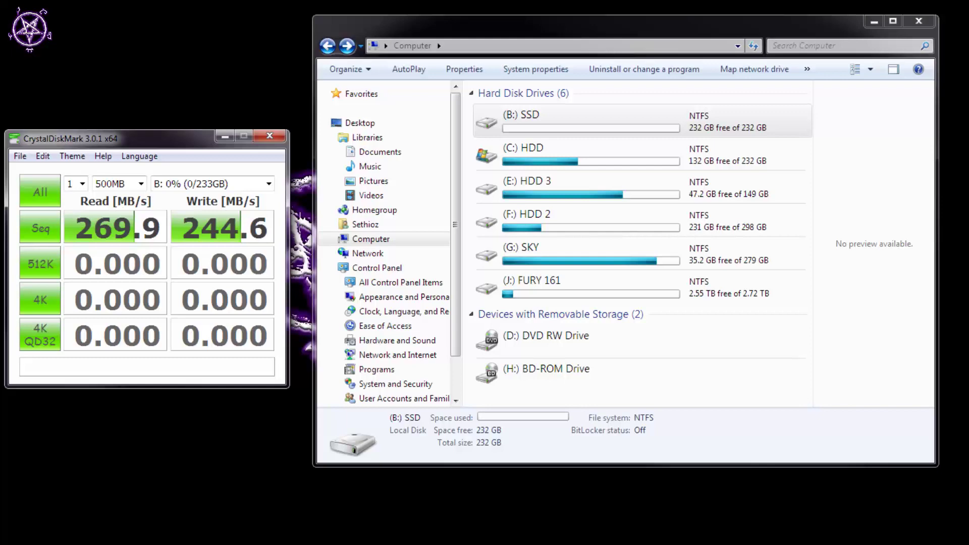
pyautogui.moveTo(658, 28); pyautogui.dragTo(648, 43)
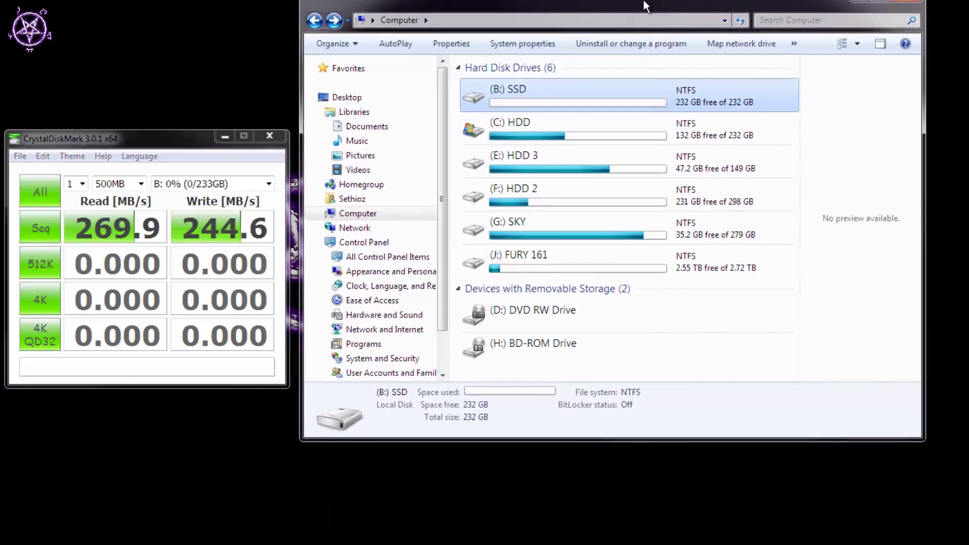